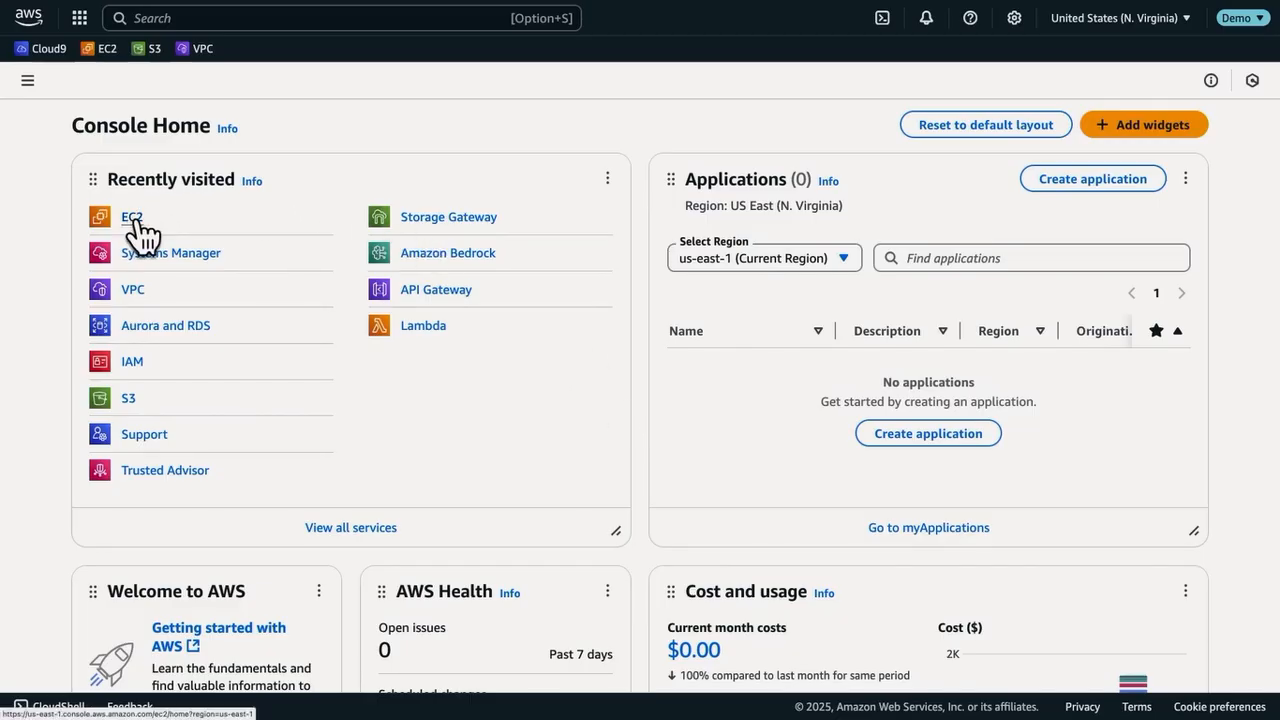
Search the services for ec2, go to the EC2 dashboard and start launching a new instance.
click(175, 17)
text(e)
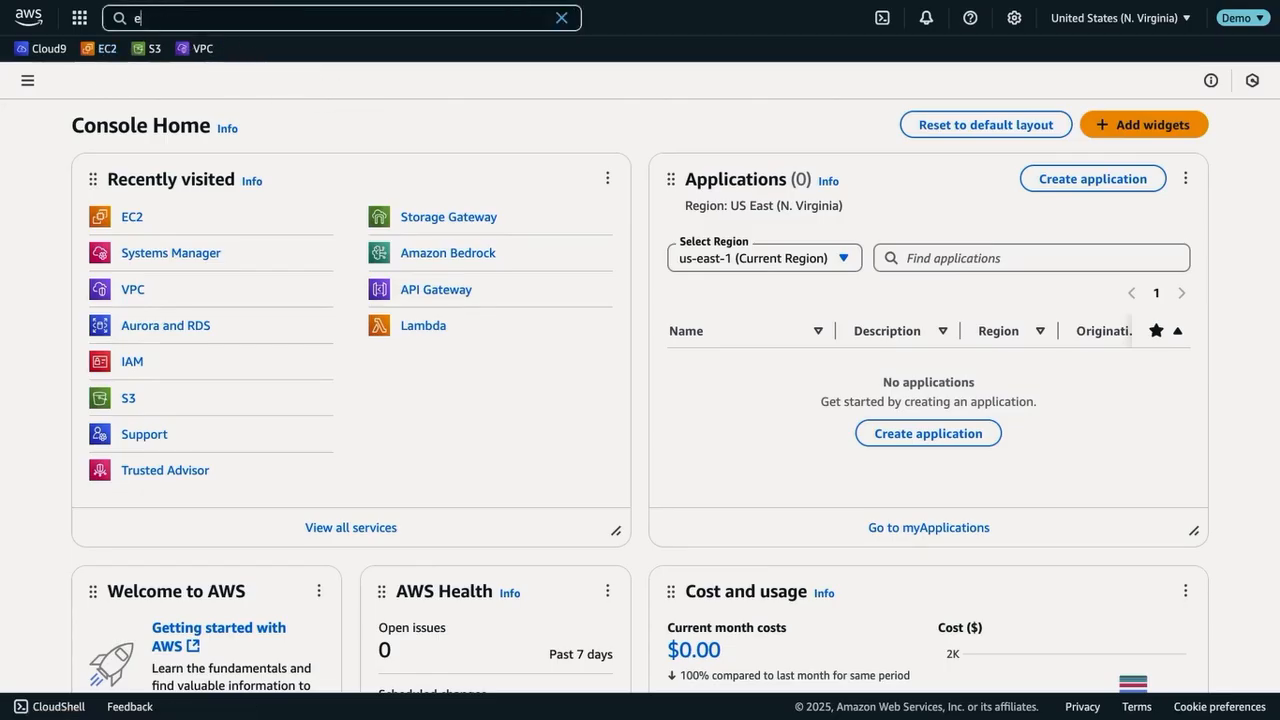
text(c2)
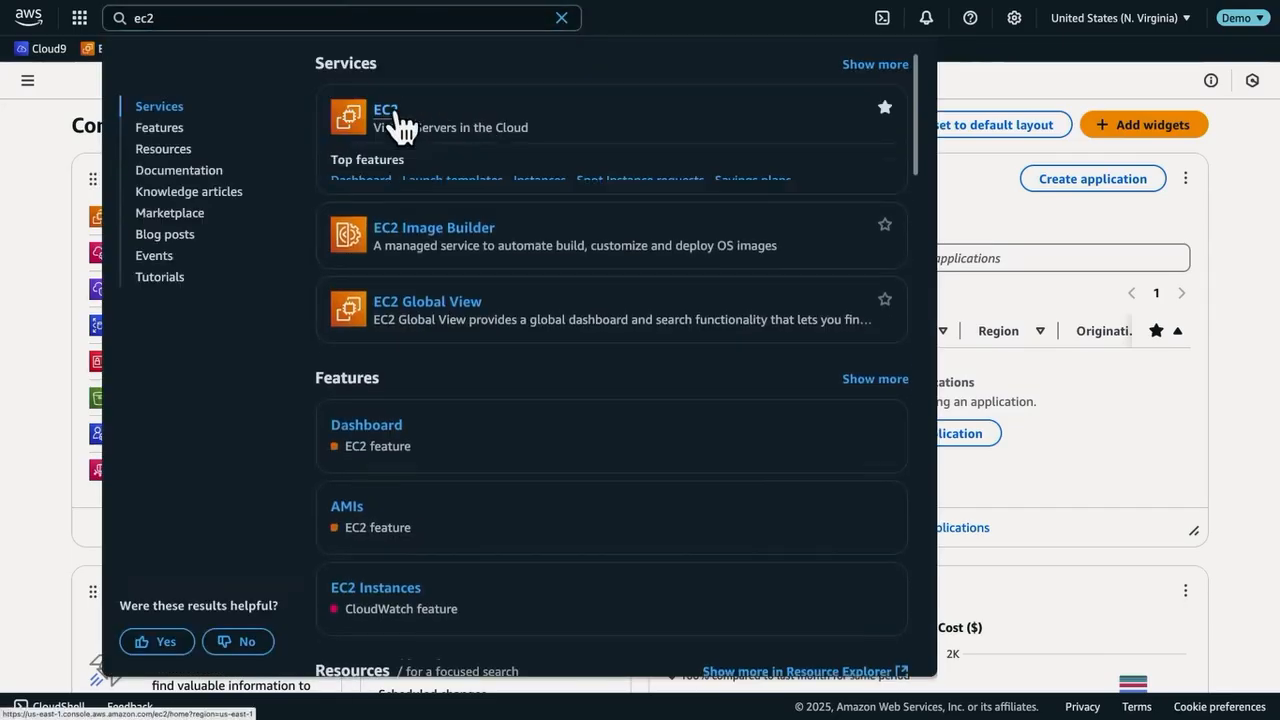
click(386, 110)
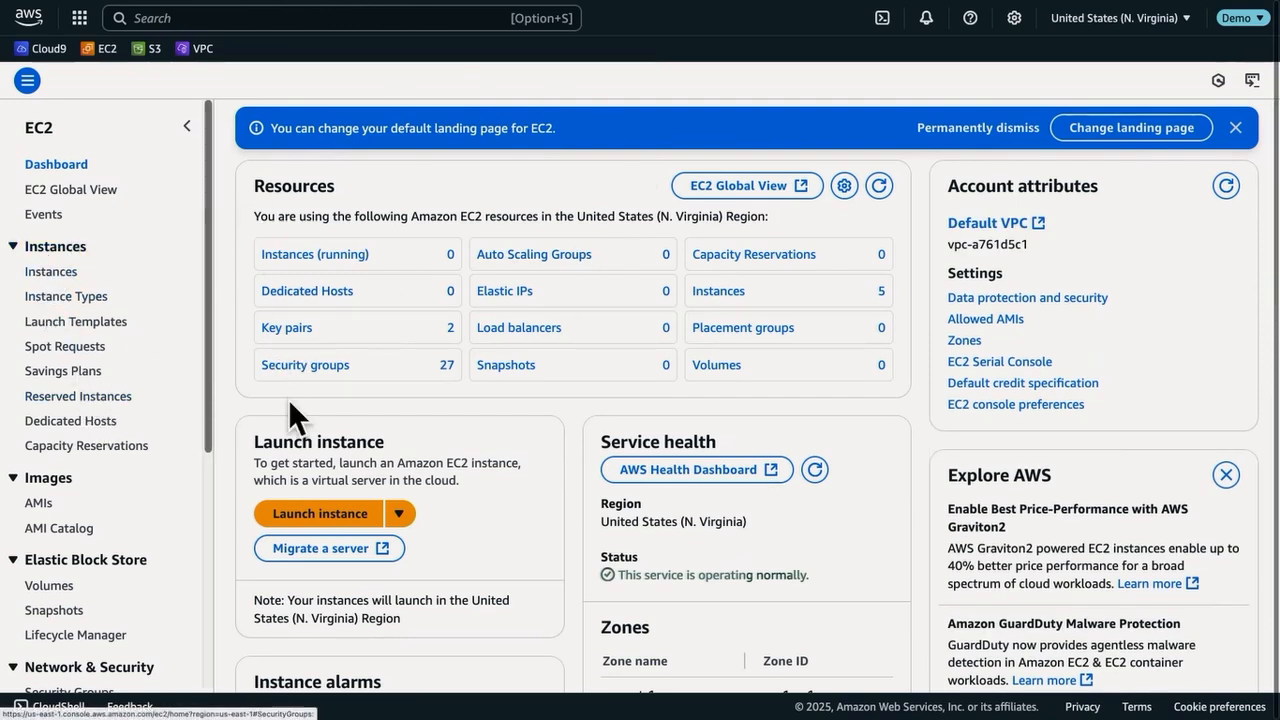
click(366, 516)
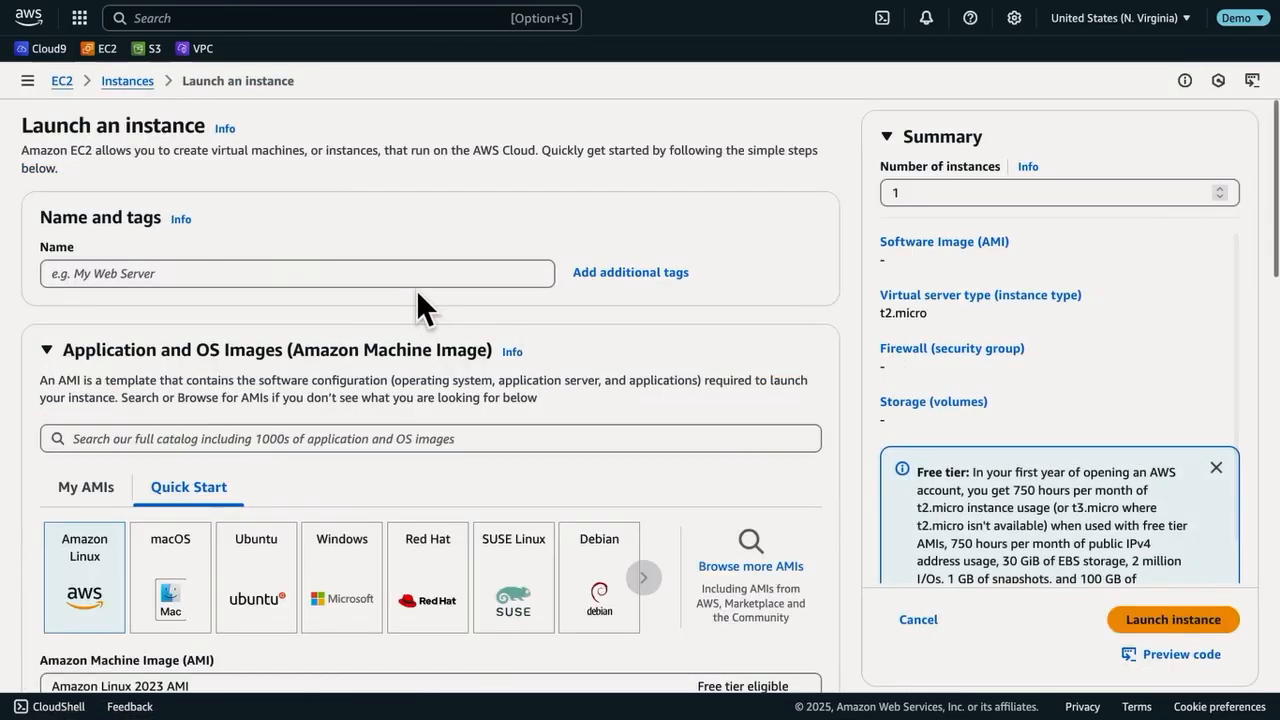
Name the new instance MyInstance.
click(151, 271)
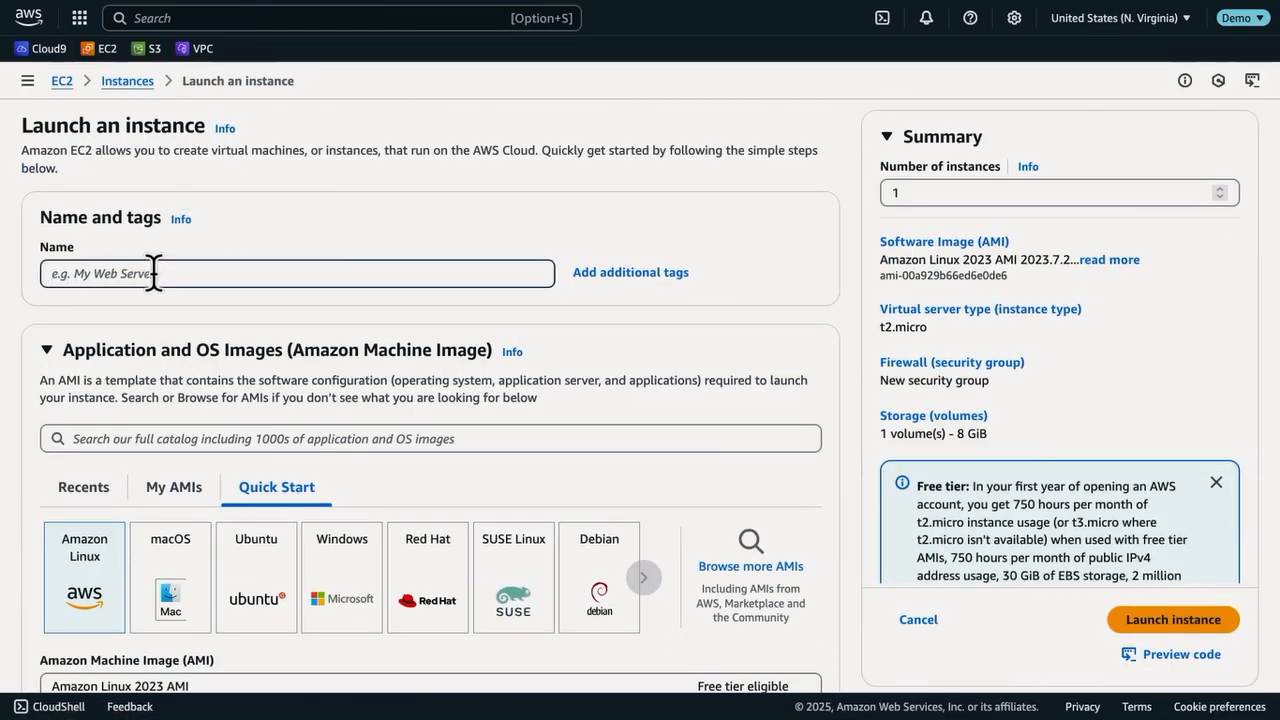
text(Myin)
key(BackSpace)
key(BackSpace)
text(Instance)
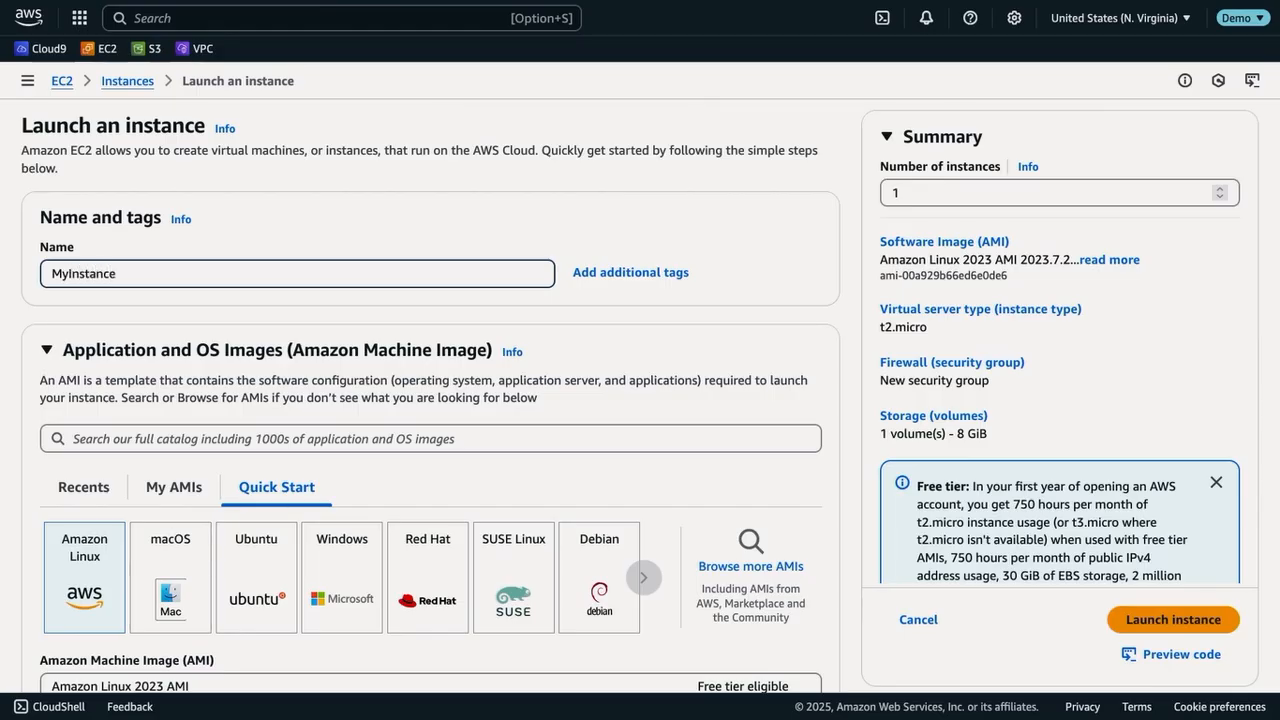
Keep the Amazon Linux 2023 AMI and the t2.micro instance type, and choose AWS-VA as the login key pair.
scroll(112, 213, down, 3)
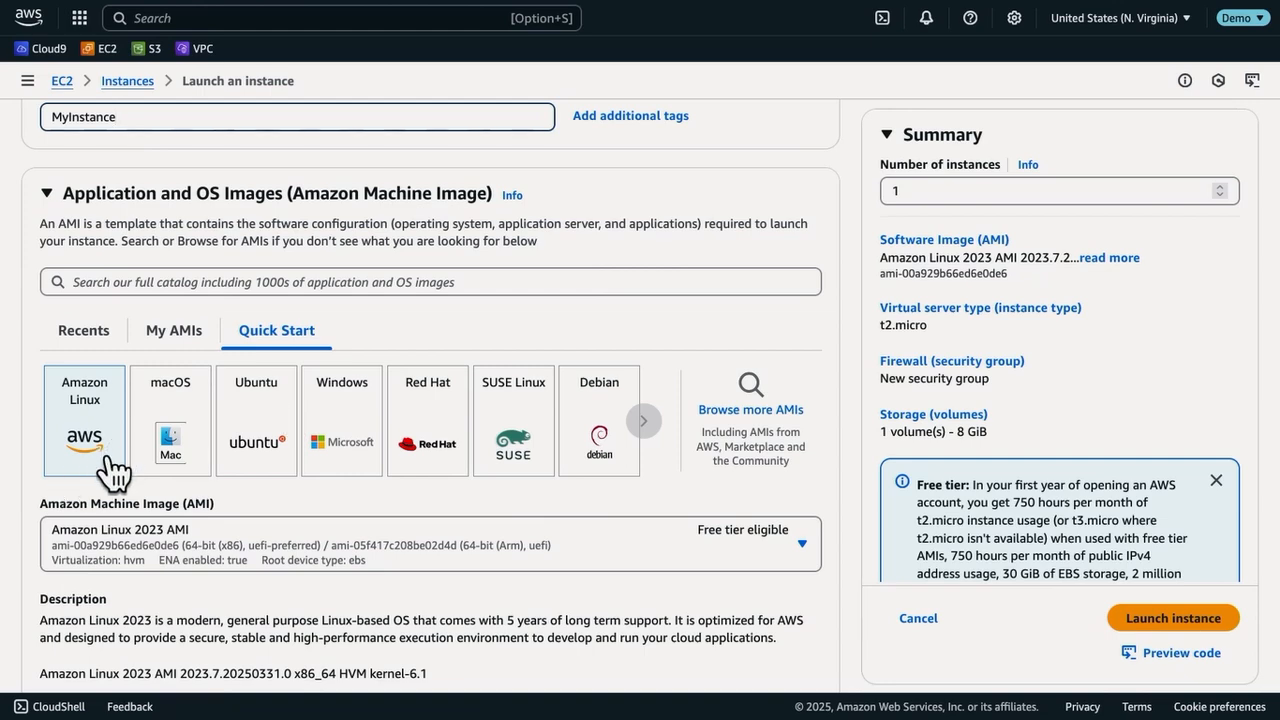
scroll(113, 470, down, 1)
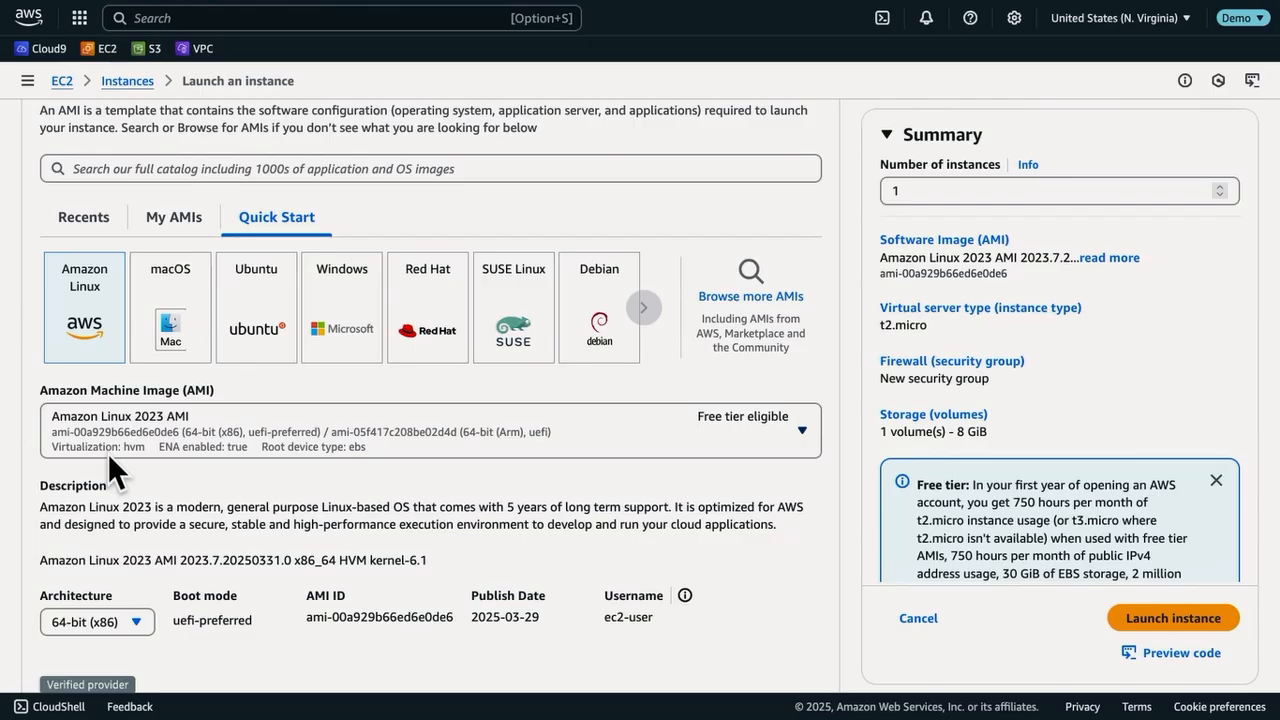
scroll(108, 453, down, 5)
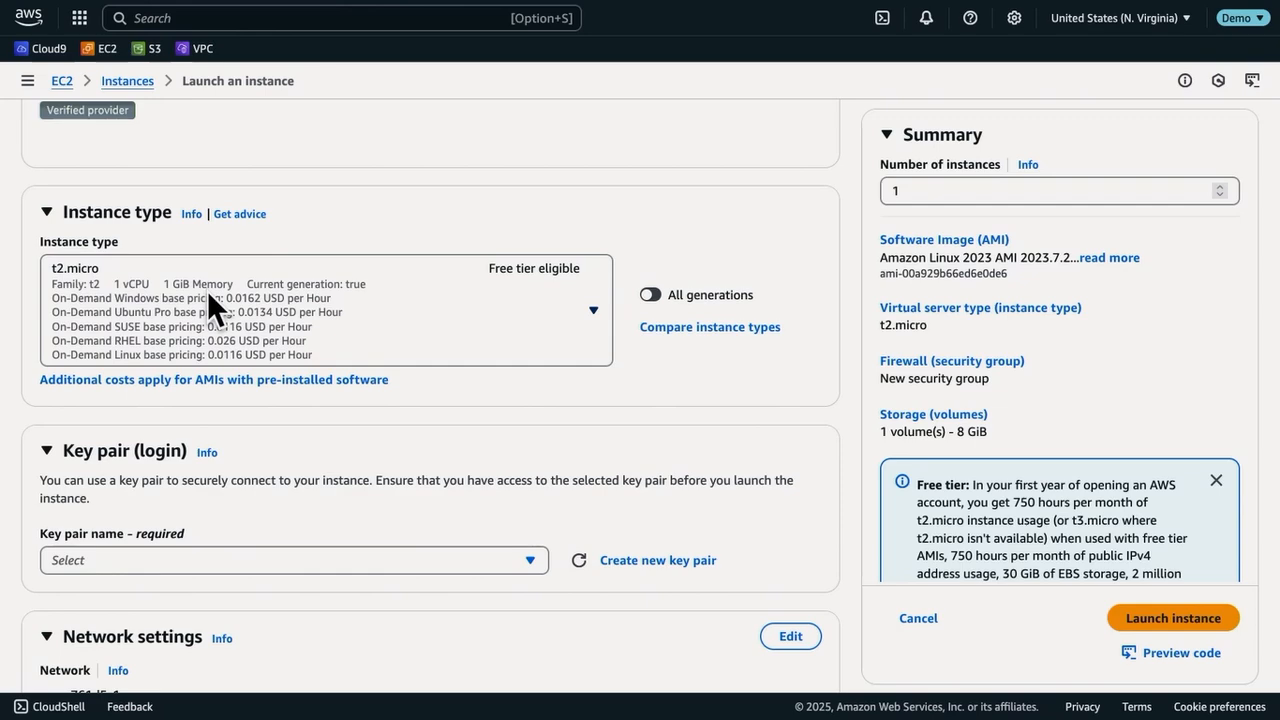
click(552, 279)
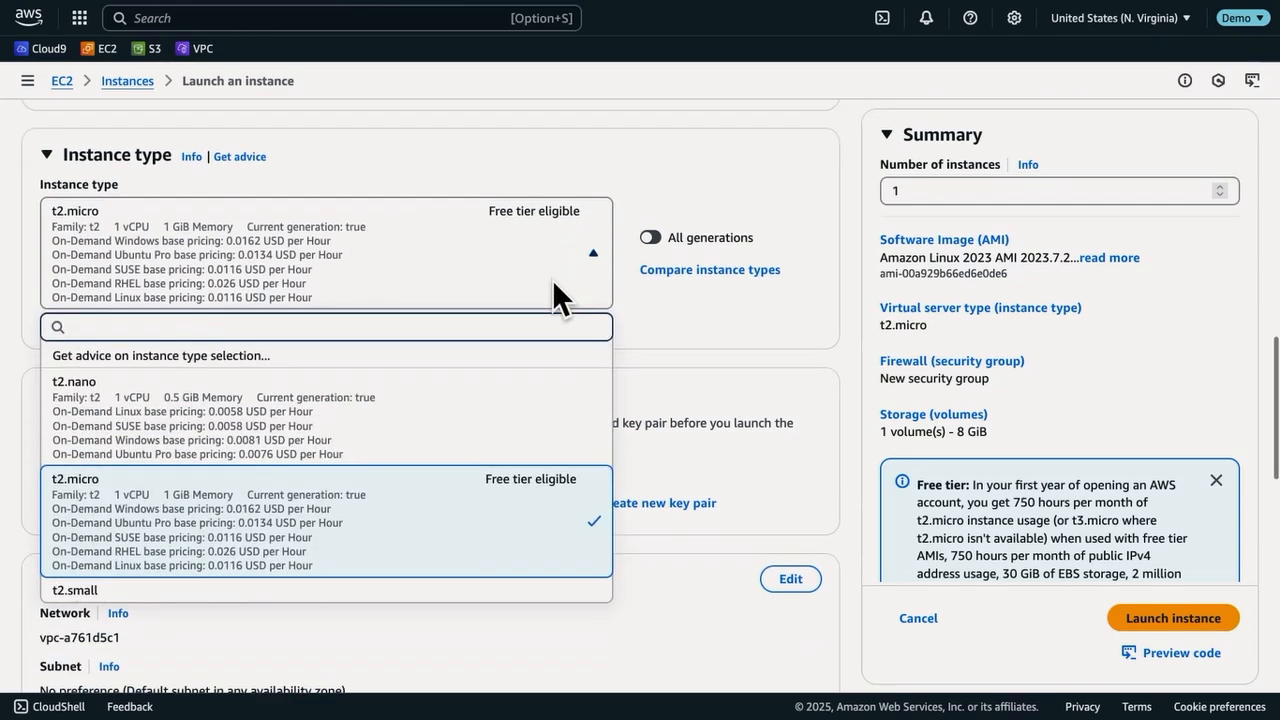
click(649, 316)
scroll(649, 316, down, 2)
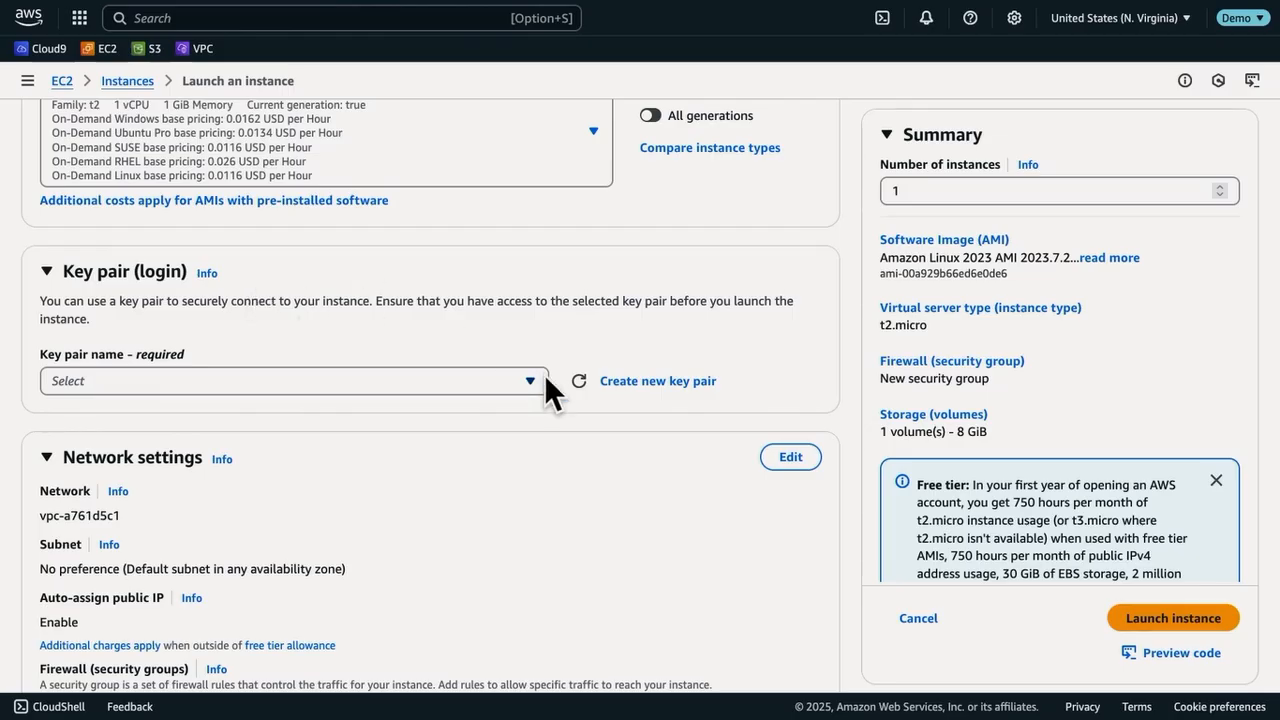
click(489, 380)
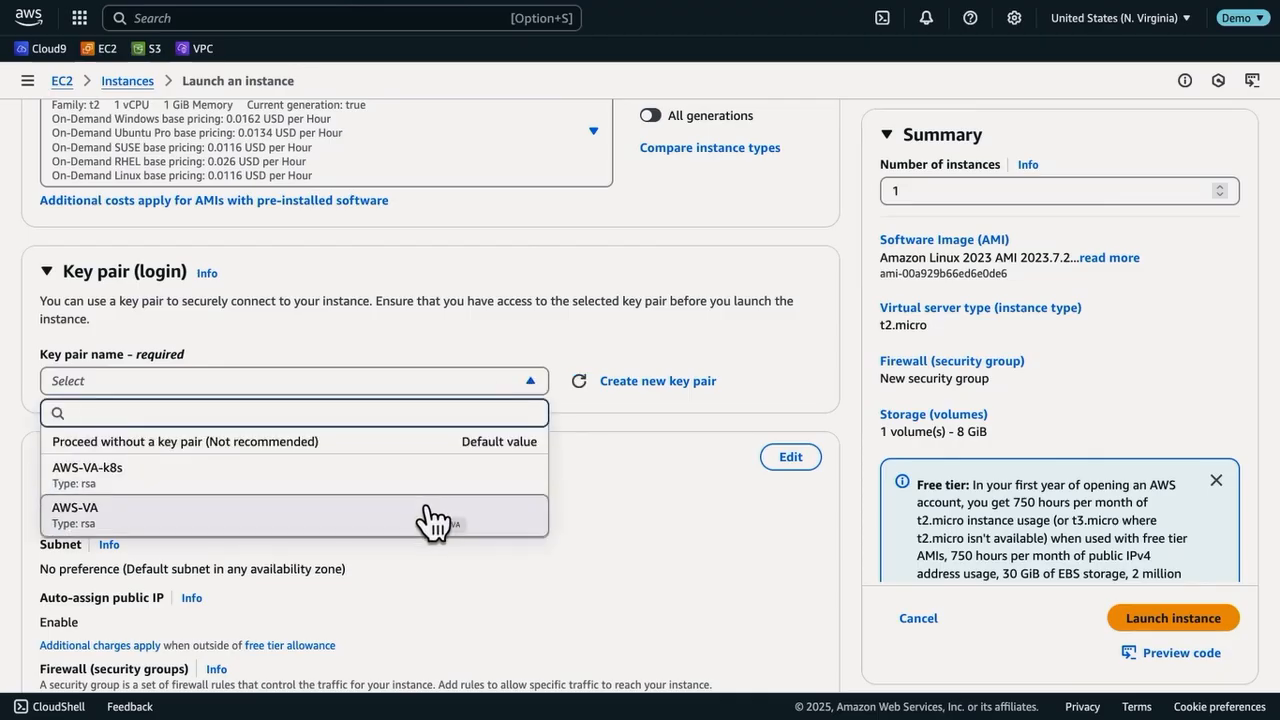
click(432, 518)
Disallow SSH traffic and allow HTTP traffic from the internet in the new security group's rules.
scroll(577, 465, down, 3)
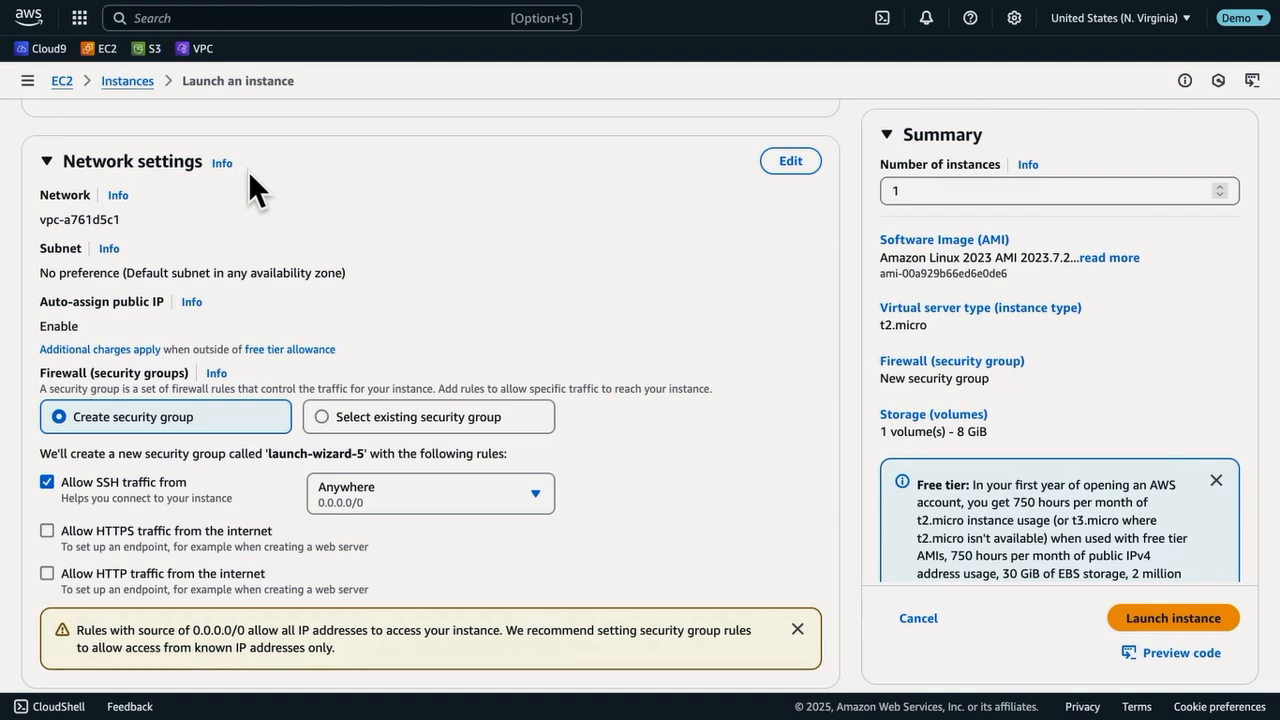
scroll(248, 171, down, 1)
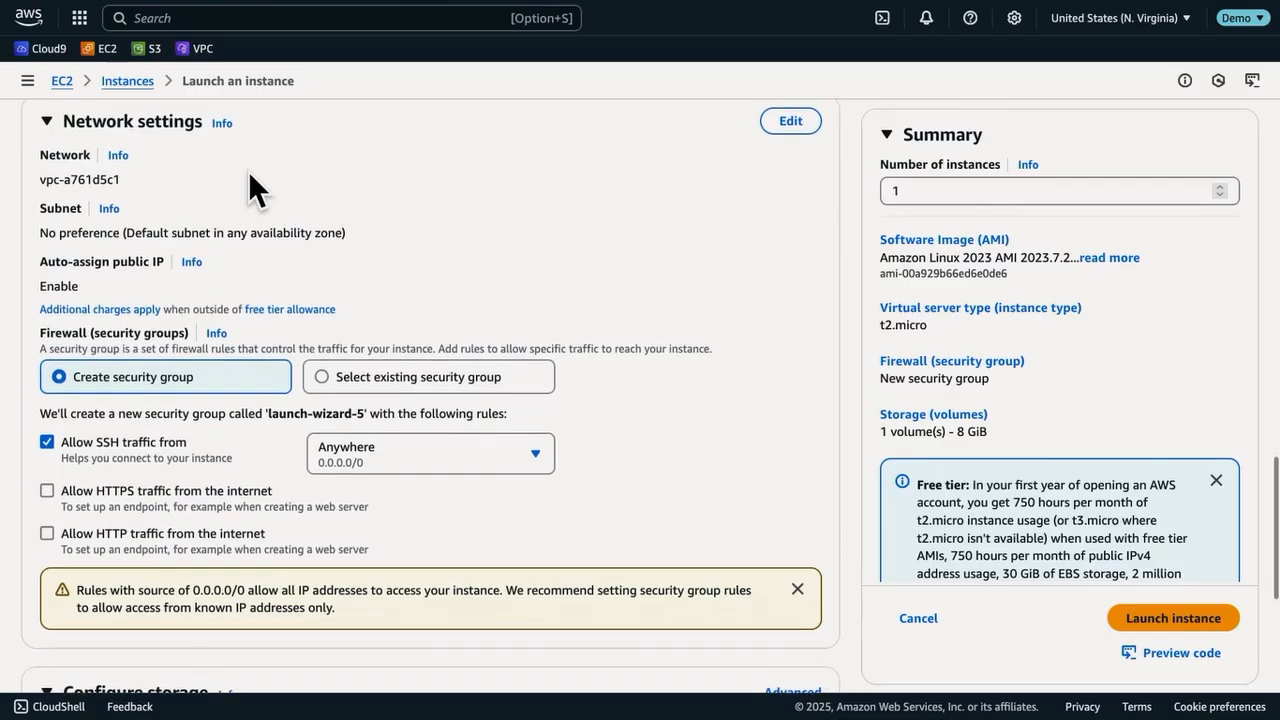
click(47, 437)
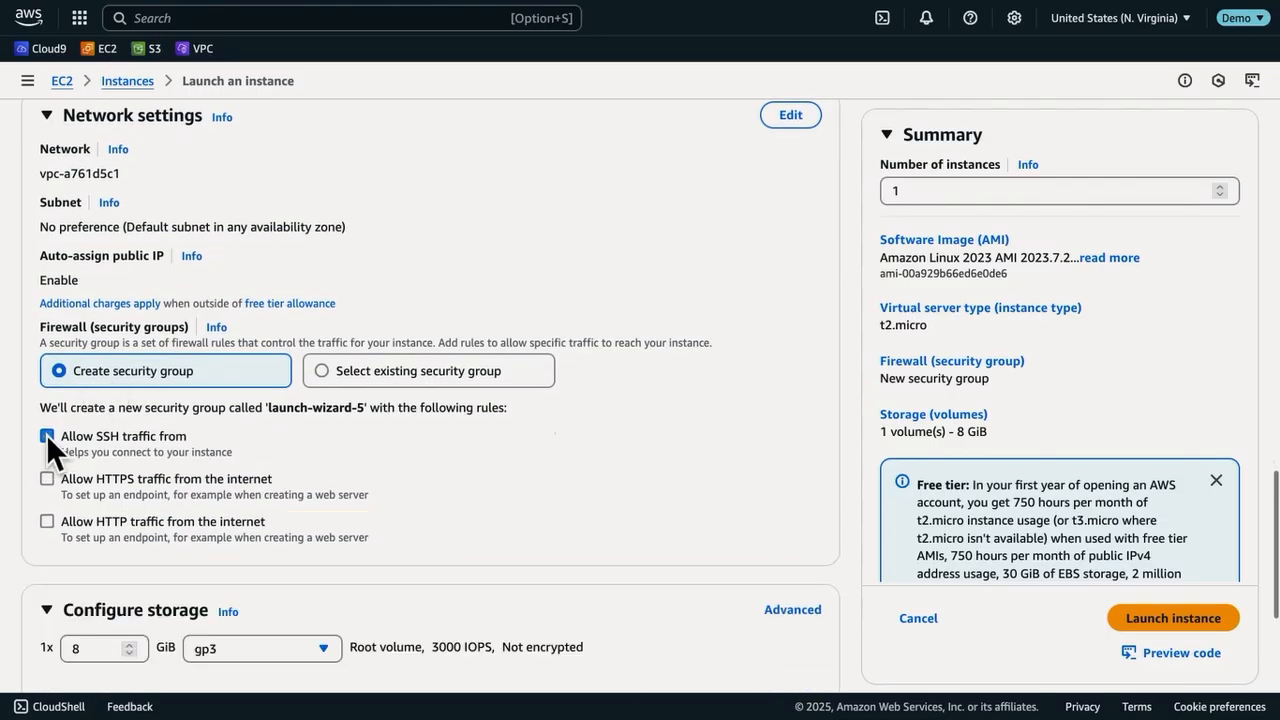
click(43, 525)
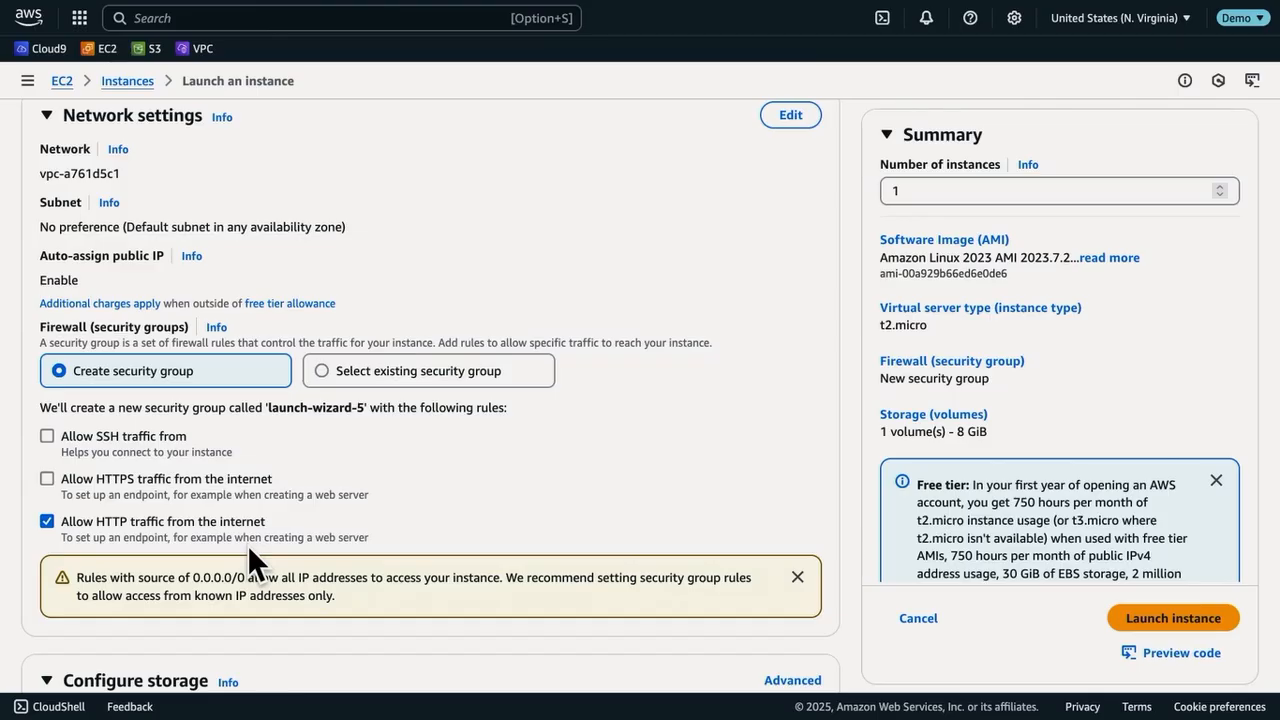
Enter a #!/bin/bash user data script with yum install -y nginx, systemctl start nginx and systemctl enable nginx, and launch the instance.
scroll(414, 537, down, 5)
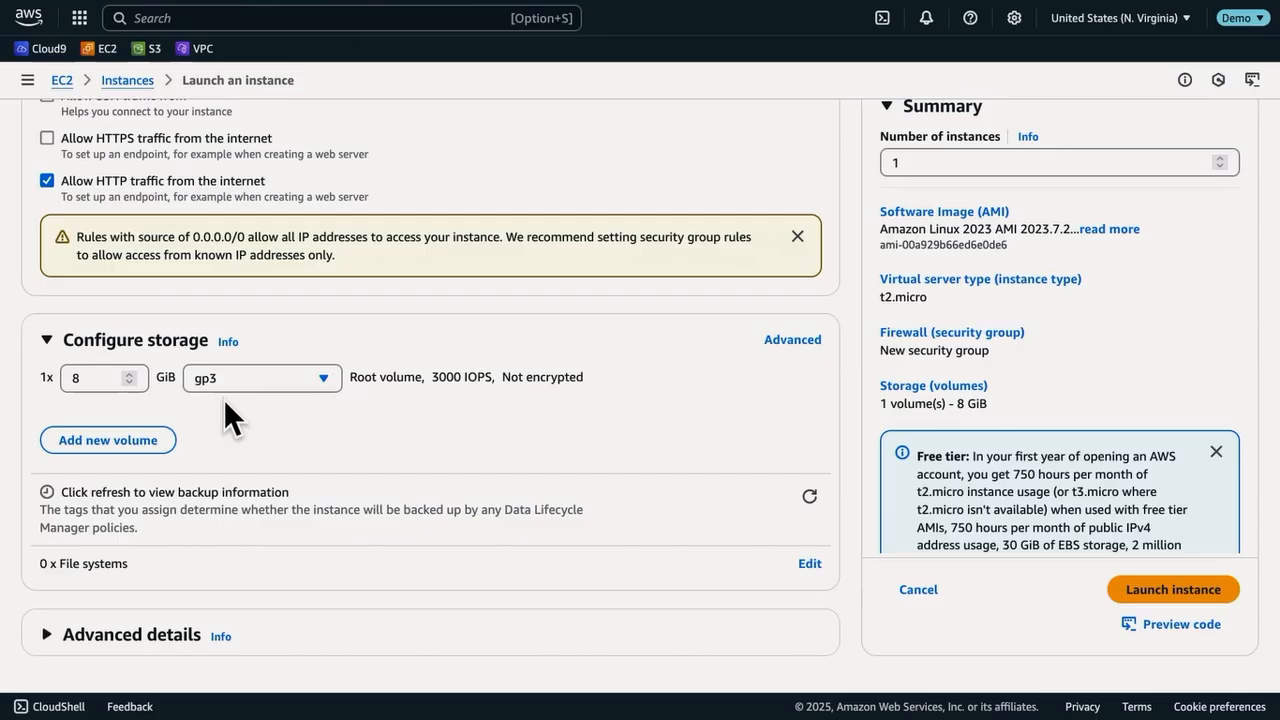
click(160, 640)
scroll(315, 490, down, 6)
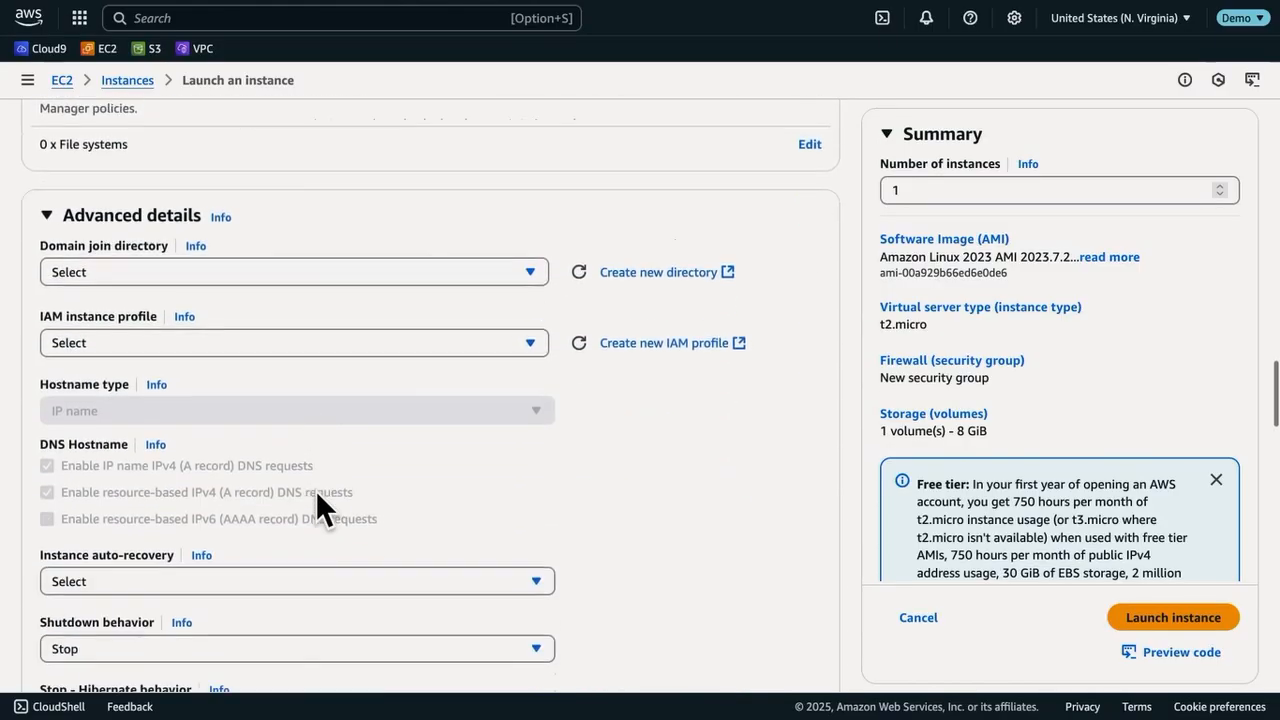
scroll(315, 490, down, 15)
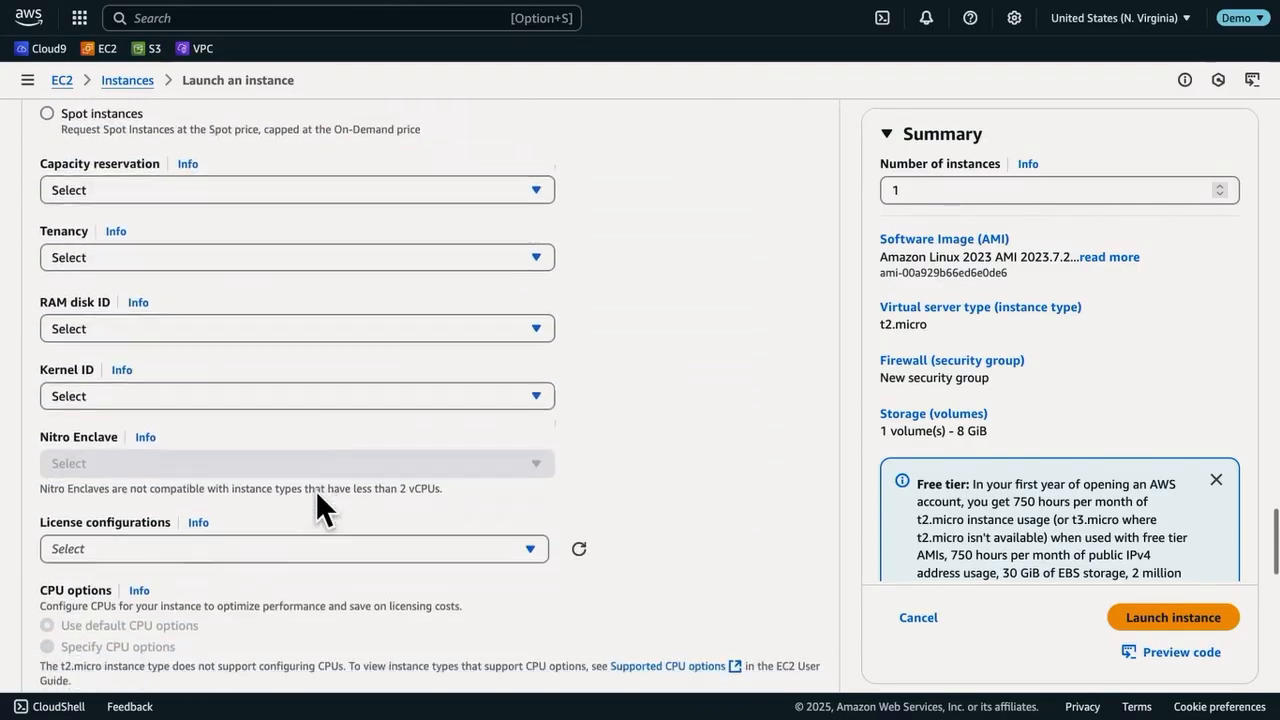
scroll(316, 490, down, 5)
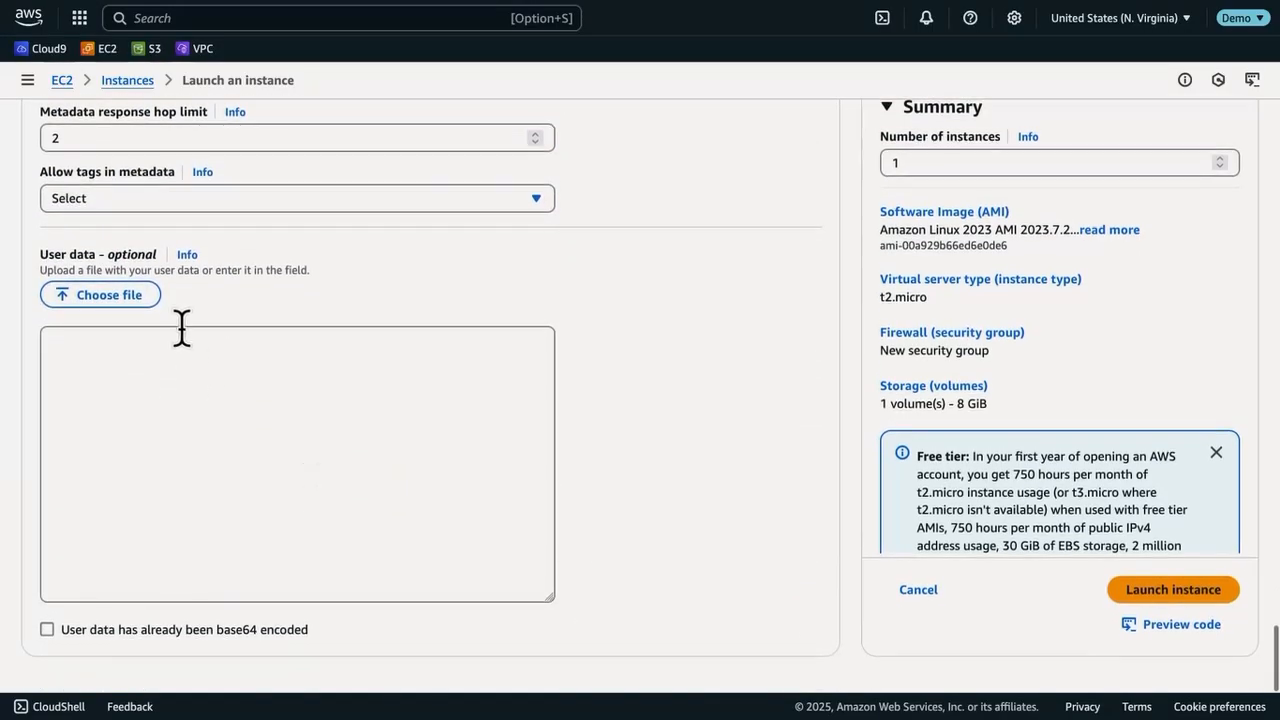
click(191, 389)
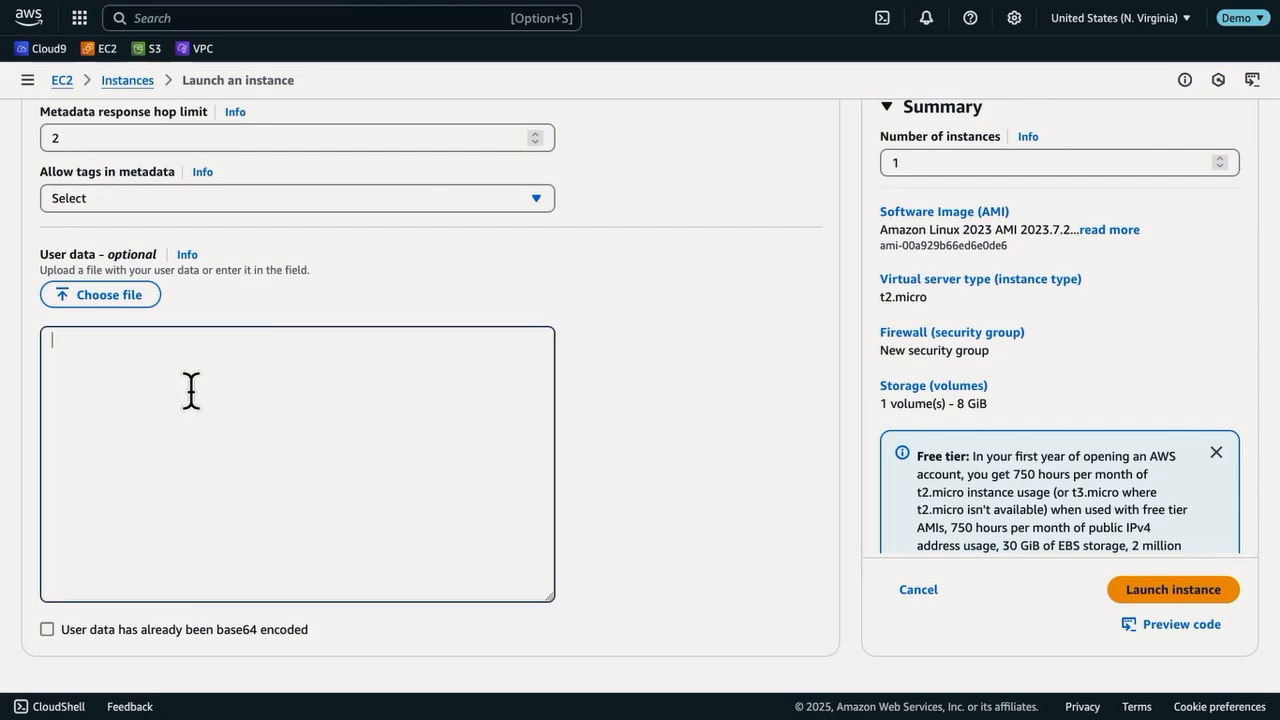
text(#!/bin/bash  yum install -y nginx systemctl start nginx systemctl enable nginx)
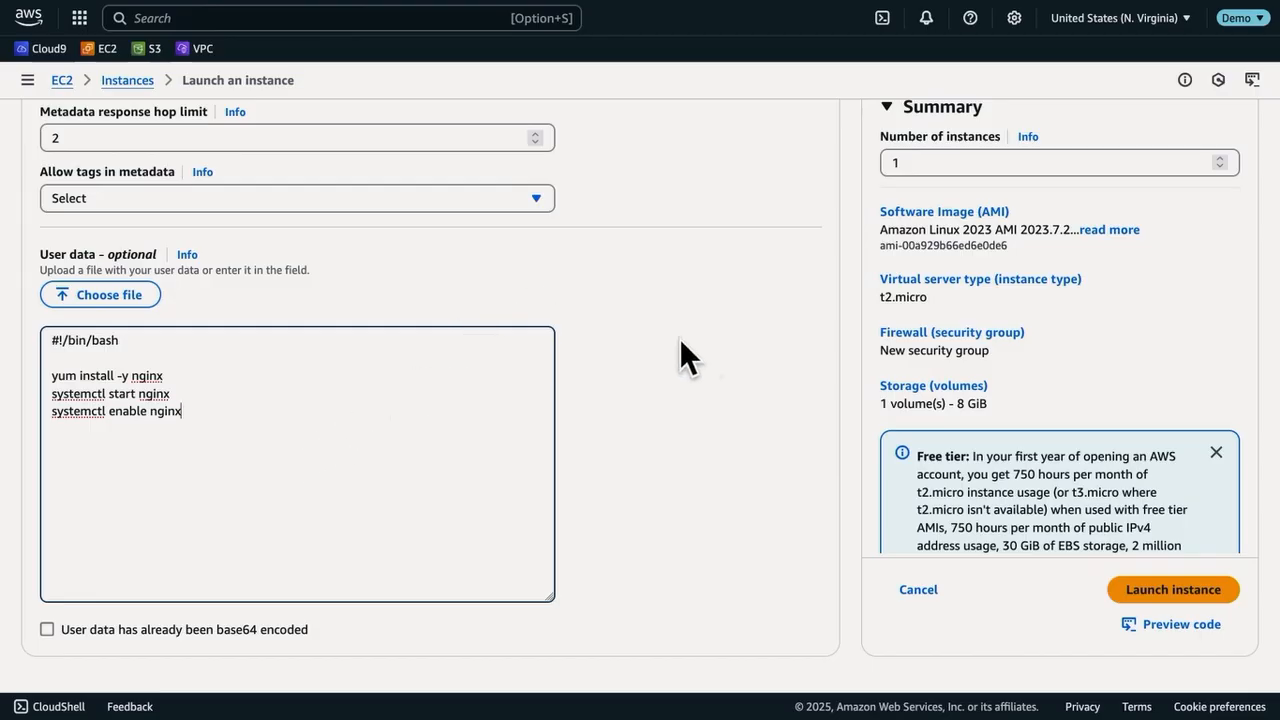
click(1136, 596)
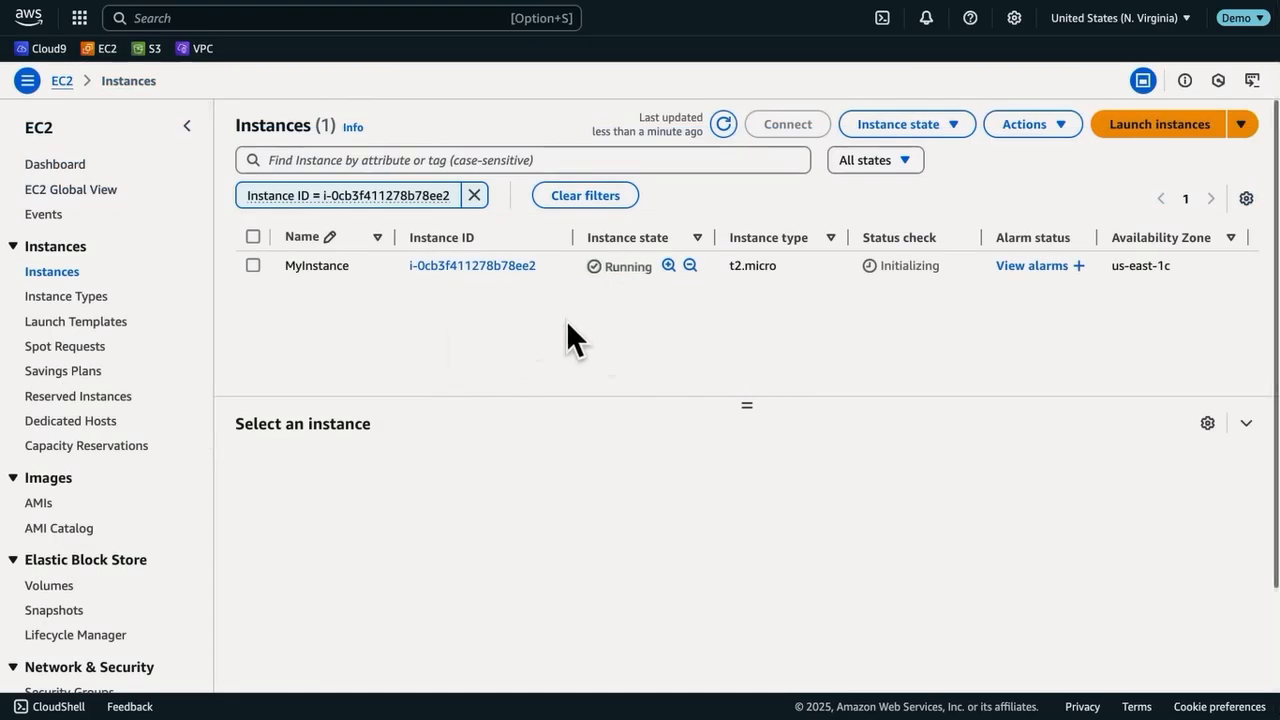
Copy MyInstance's public IPv4 address and load 18.215.146.19 in the browser to check the nginx web server.
click(254, 265)
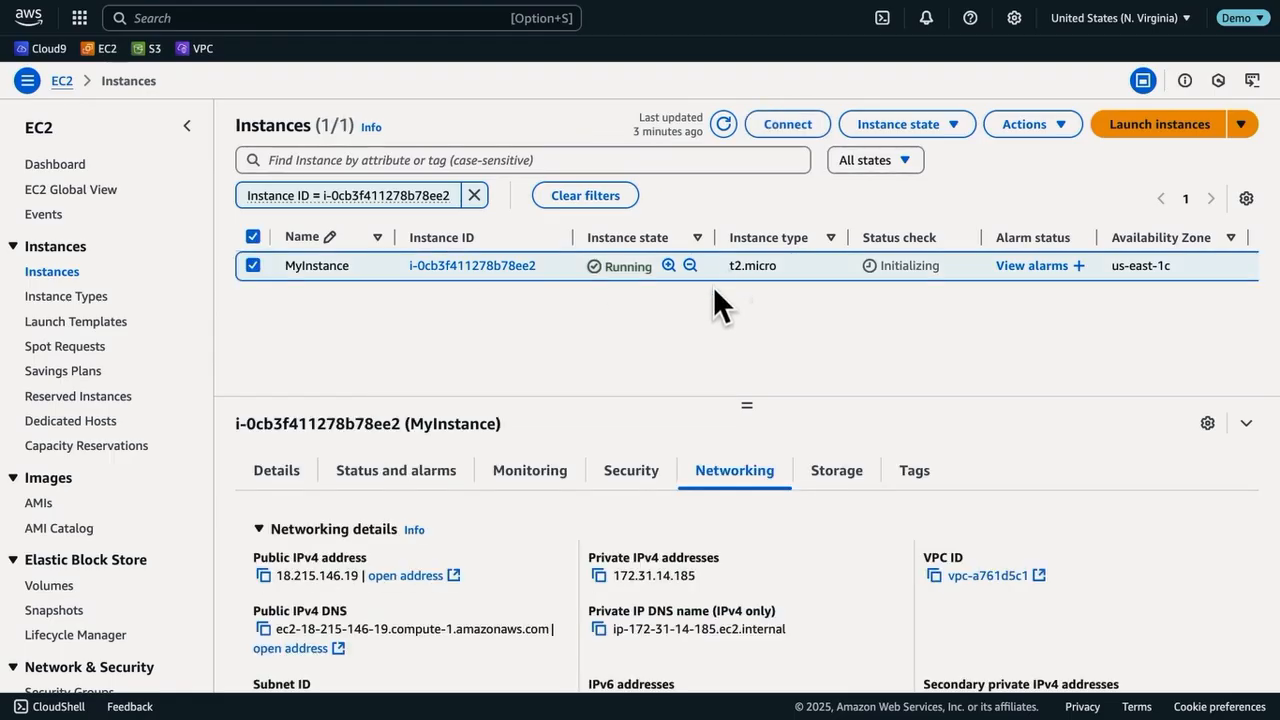
click(264, 577)
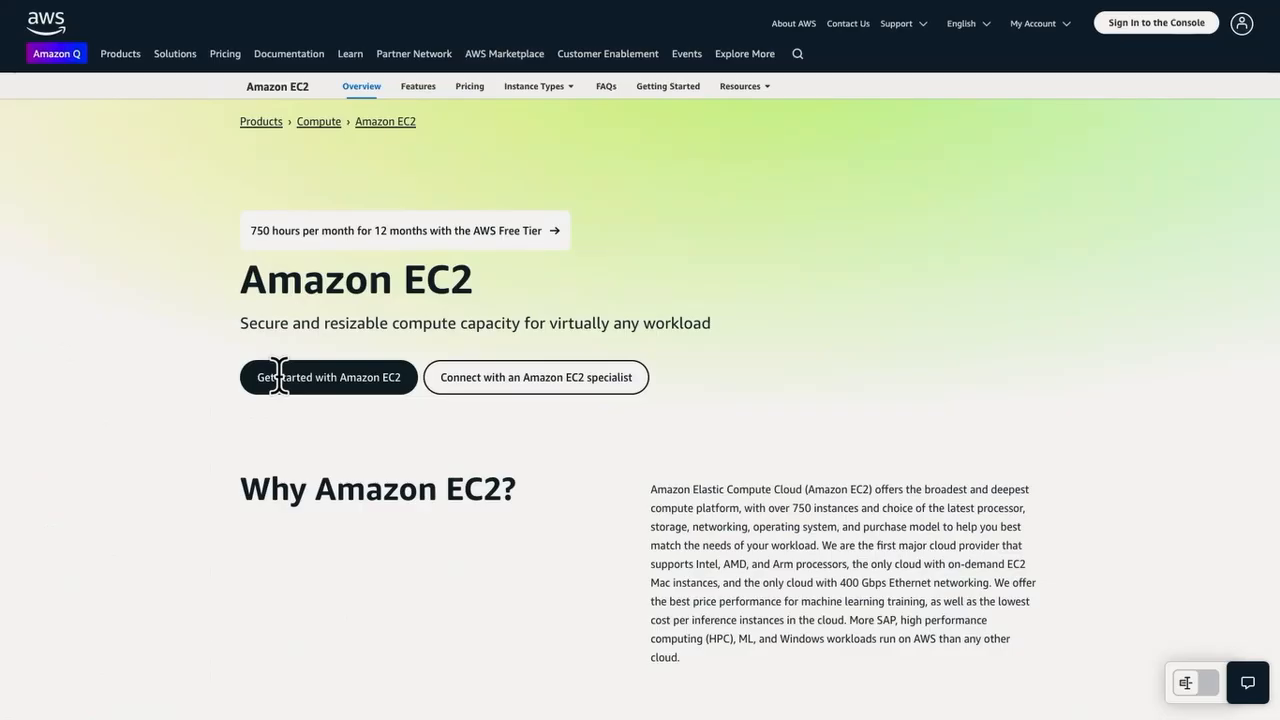
key(ctrl+l)
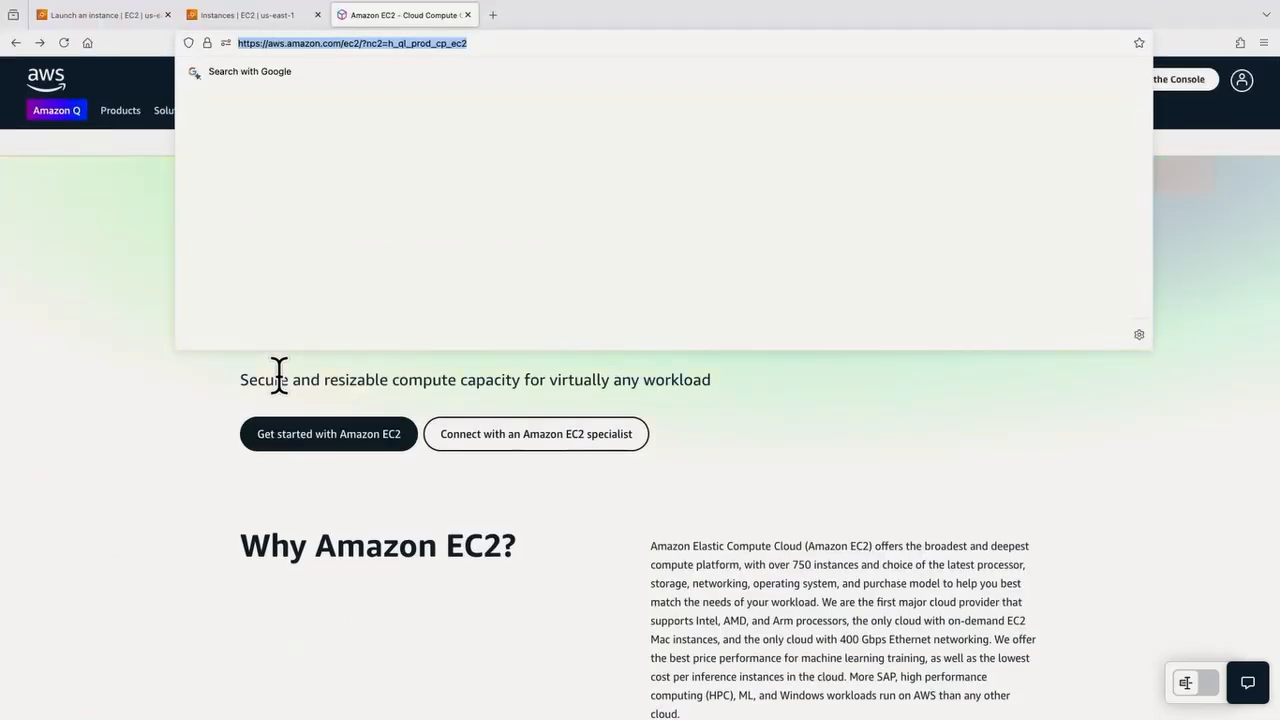
text(18.215.146.19)
key(Return)
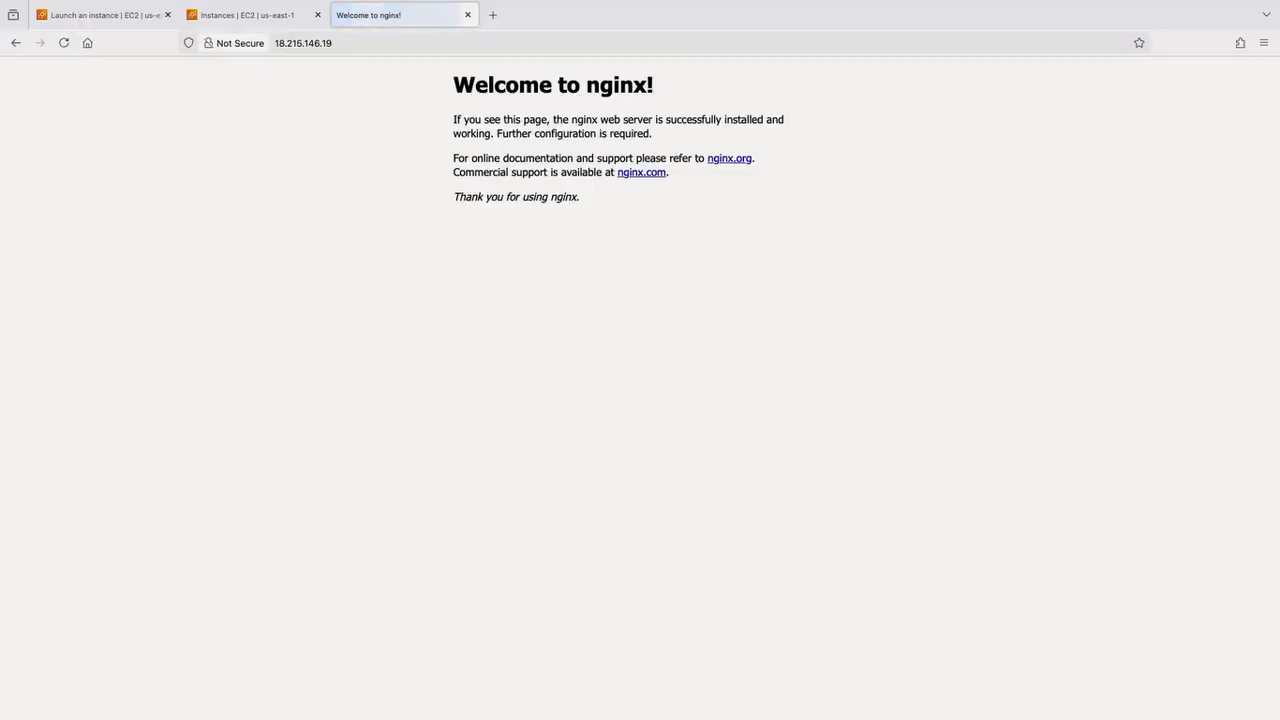